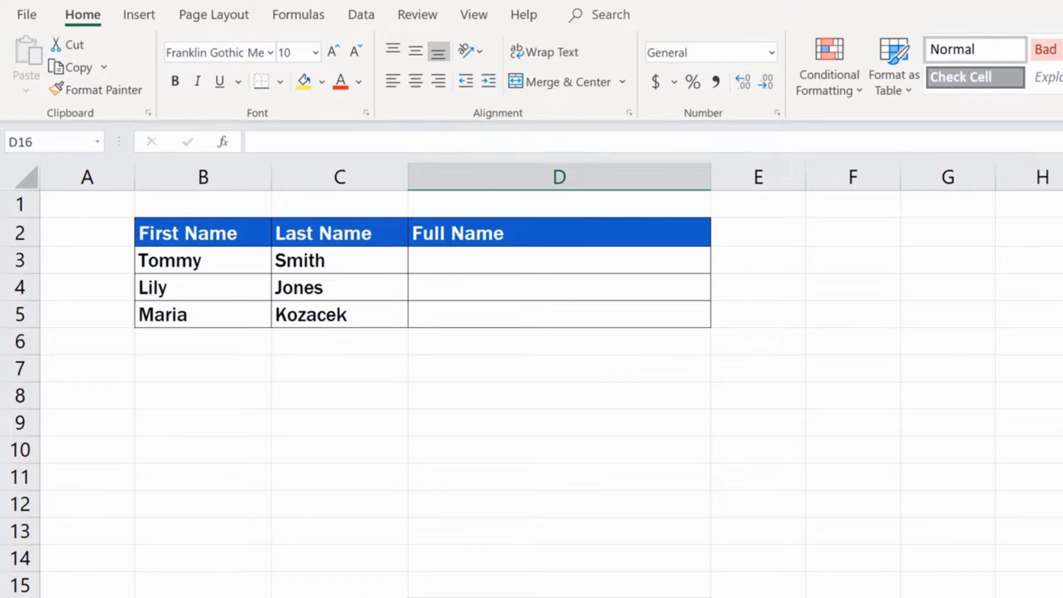
- Insert the CONCATENATE function into cell D3, searching all function categories for "conca"
left_click(497, 261)
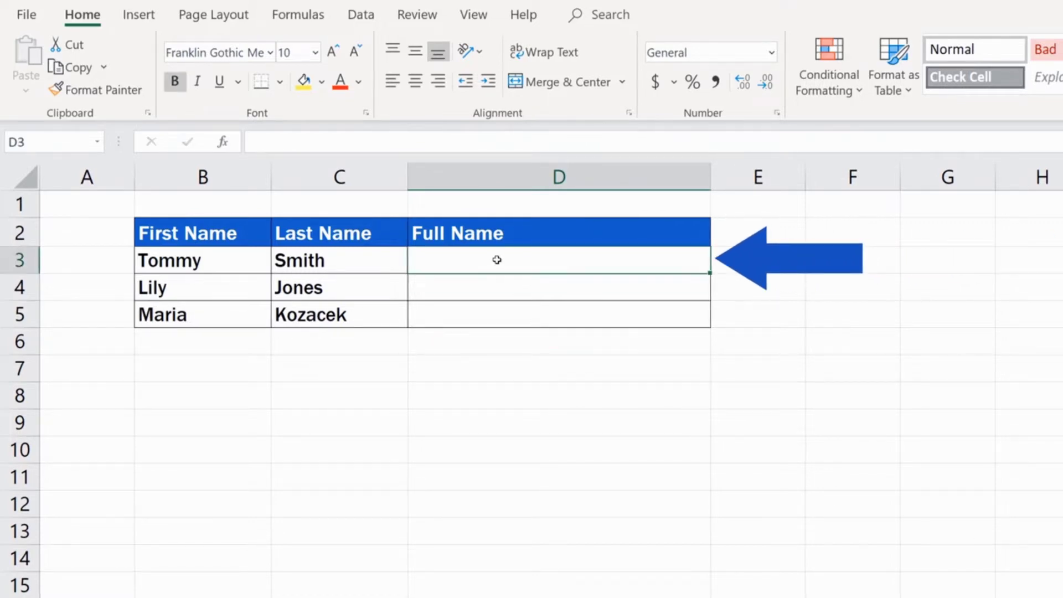
left_click(223, 142)
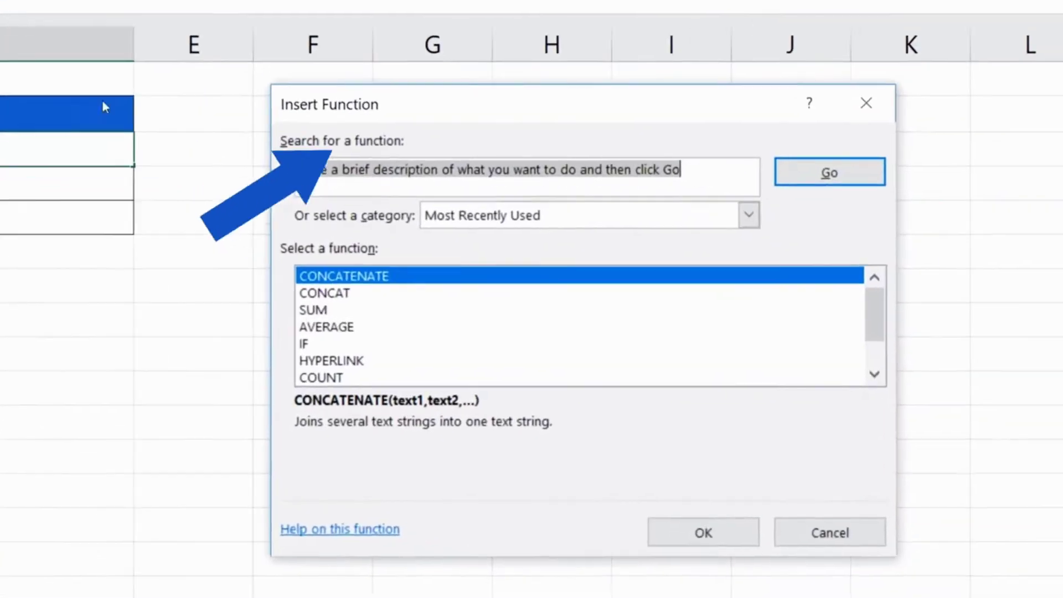
left_click(748, 215)
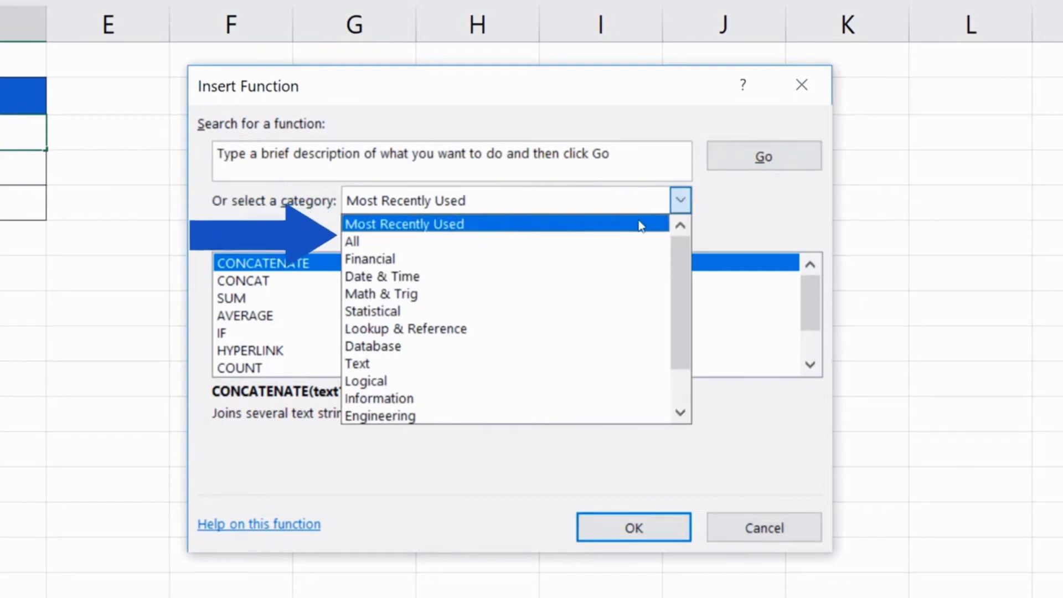
left_click(628, 241)
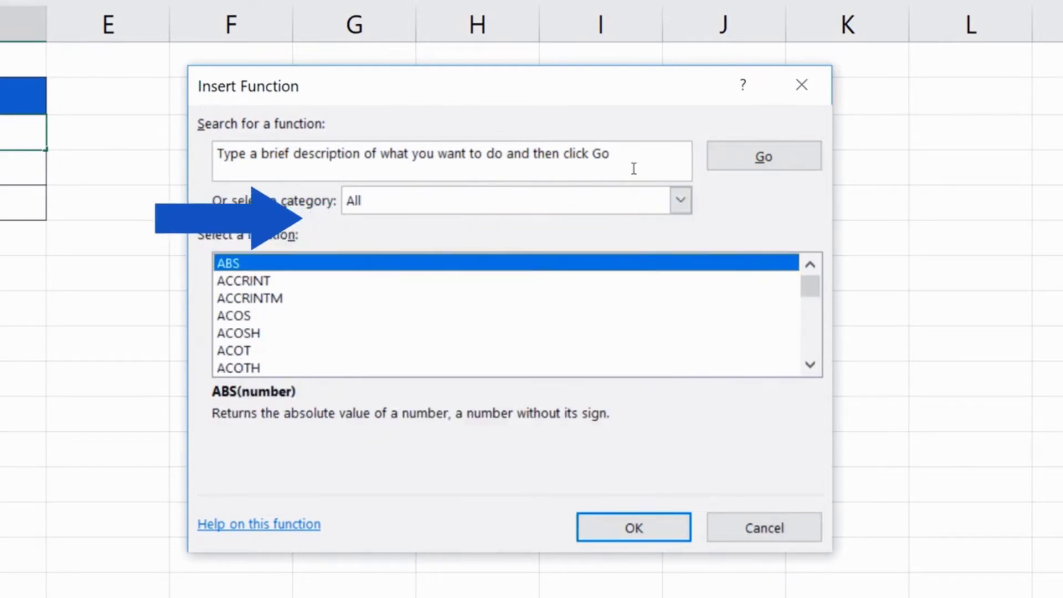
left_click(634, 168)
type("conca")
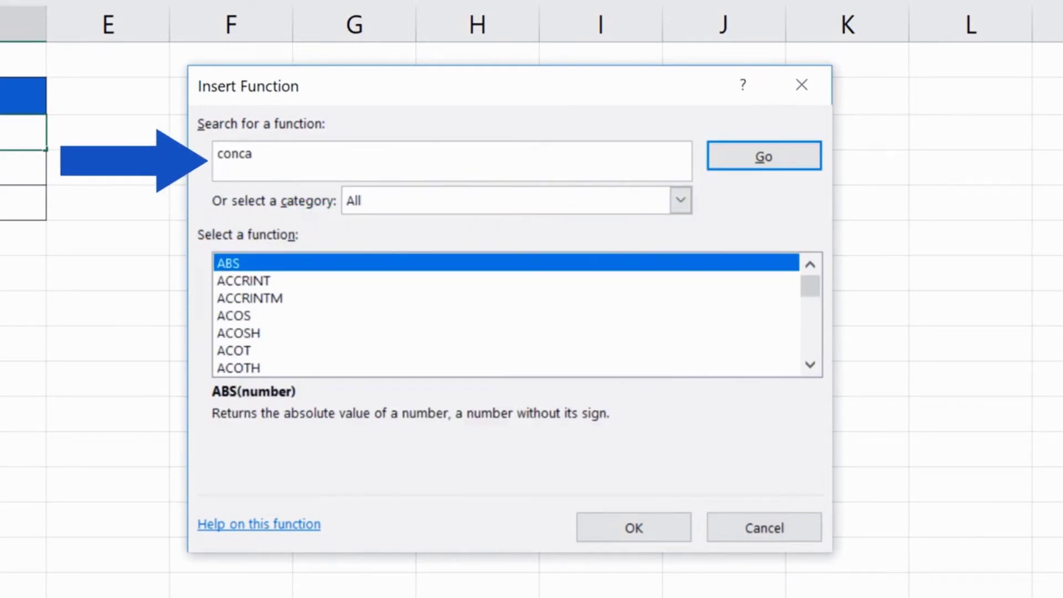
key("Return")
left_click(287, 284)
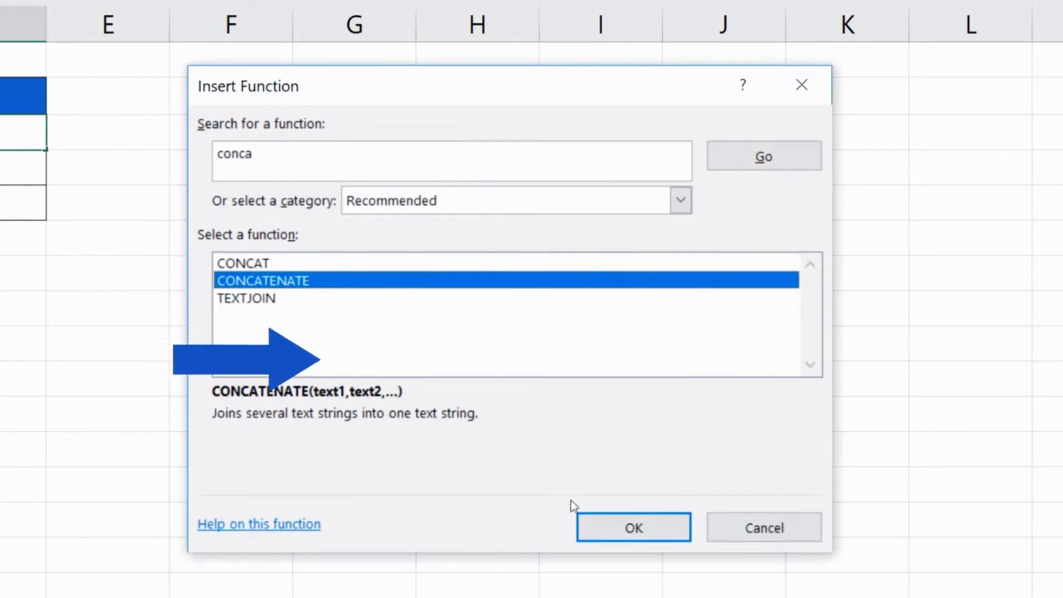
left_click(607, 527)
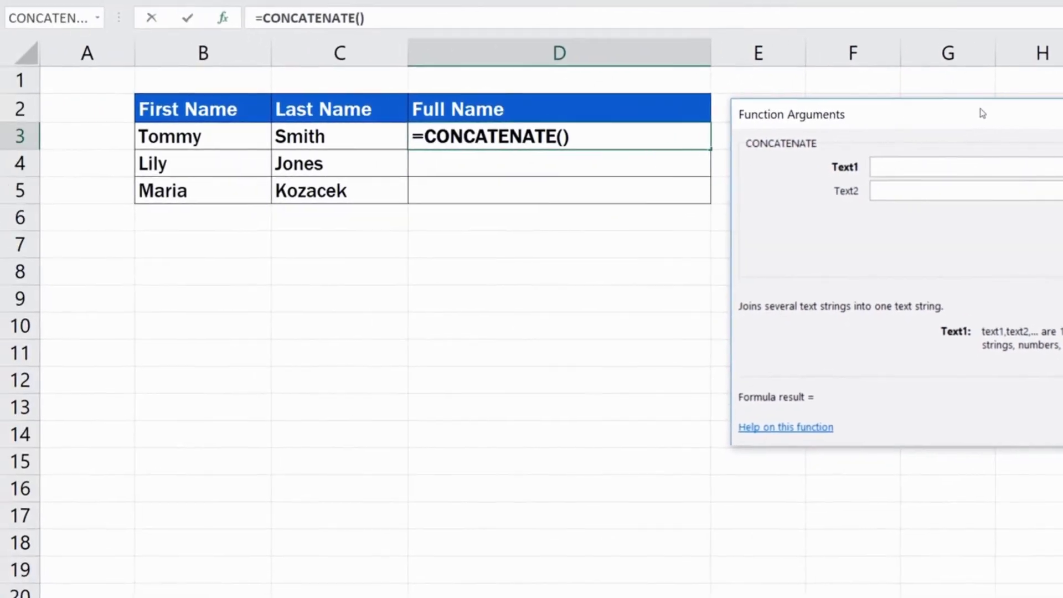
- Move the function arguments dialog below the table and look through CONCATENATE's text arguments up to Text255
left_click_drag(982, 113, 538, 231)
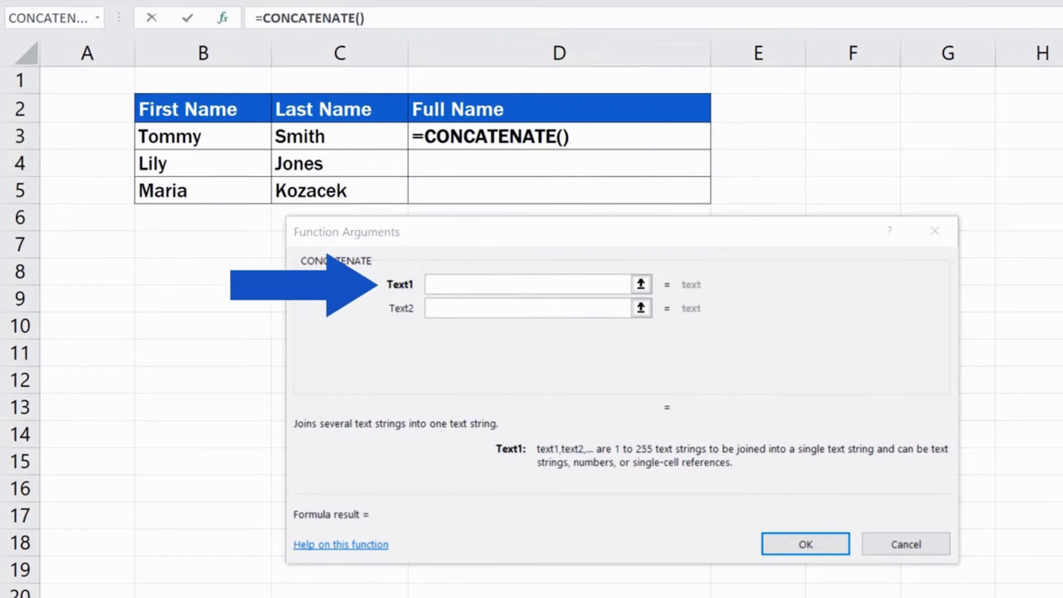
left_click(445, 310)
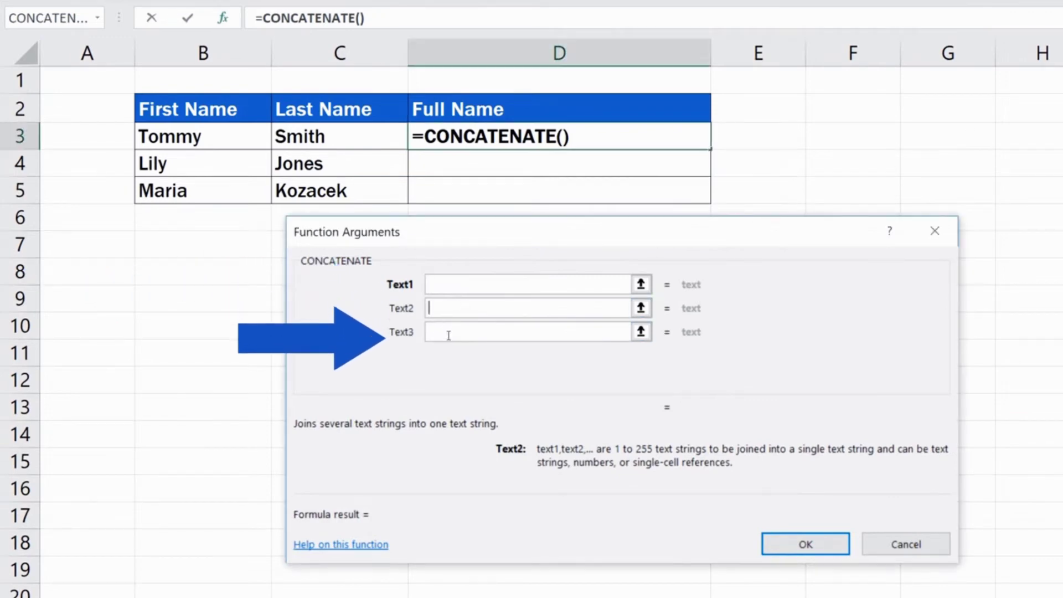
left_click(446, 332)
left_click(447, 355)
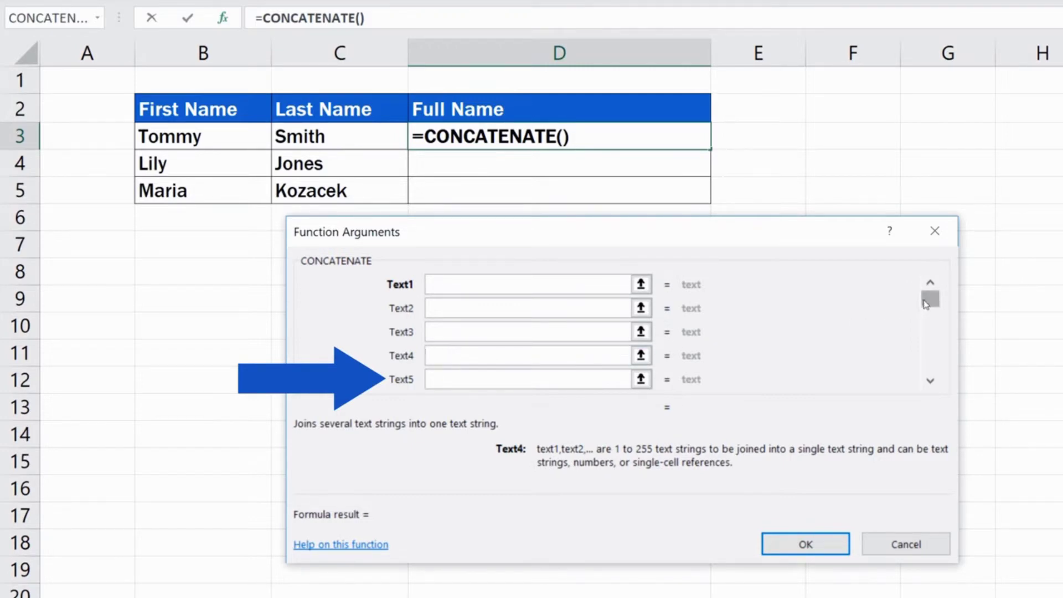
left_click_drag(924, 304, 930, 378)
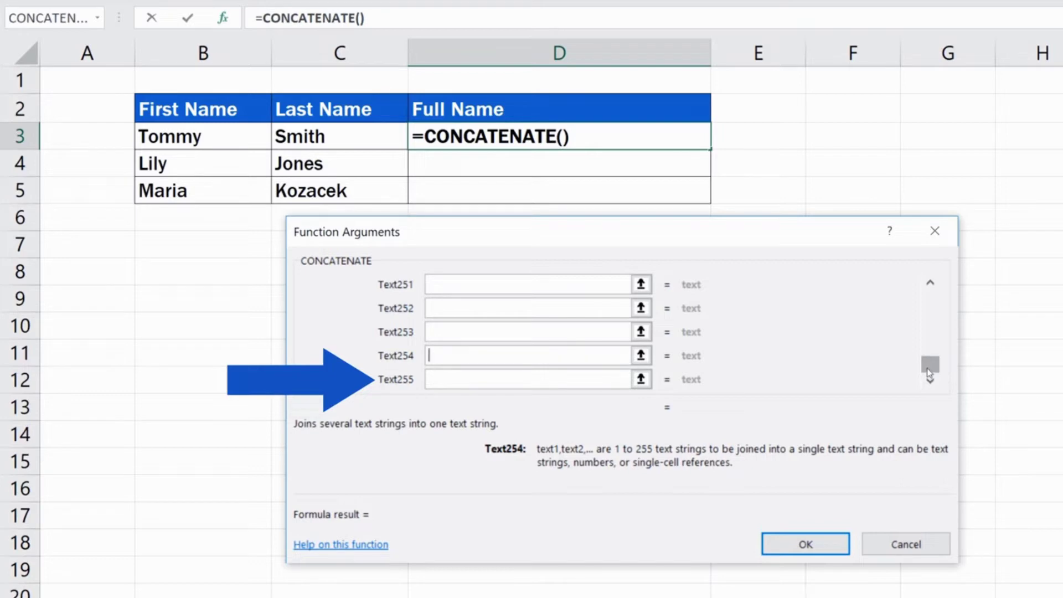
left_click_drag(928, 367, 931, 299)
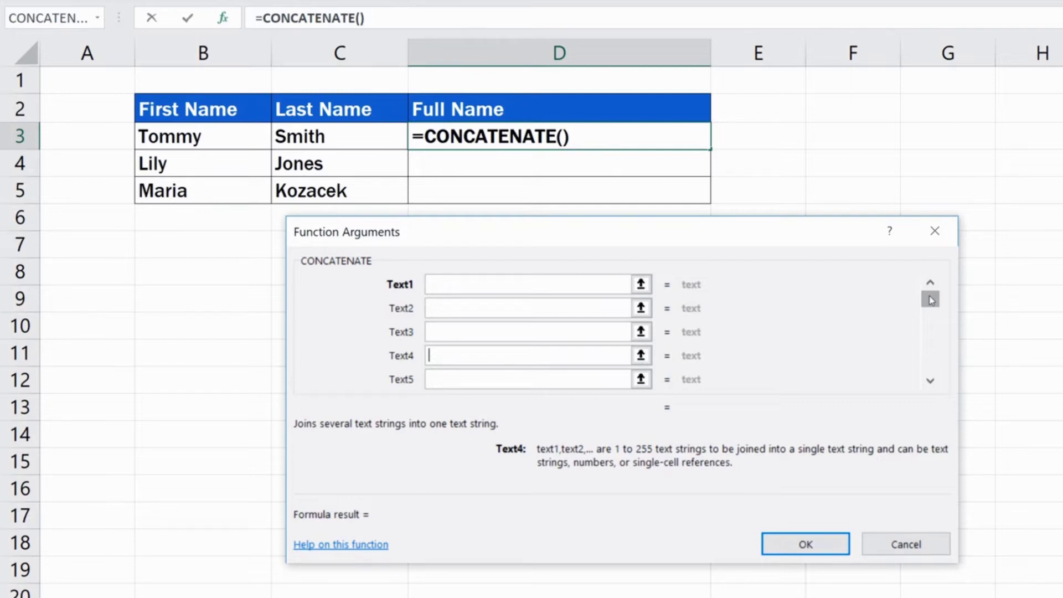
- Set the CONCATENATE arguments to B3, a space in quotation marks and C3, and enter the formula in D3
left_click(461, 283)
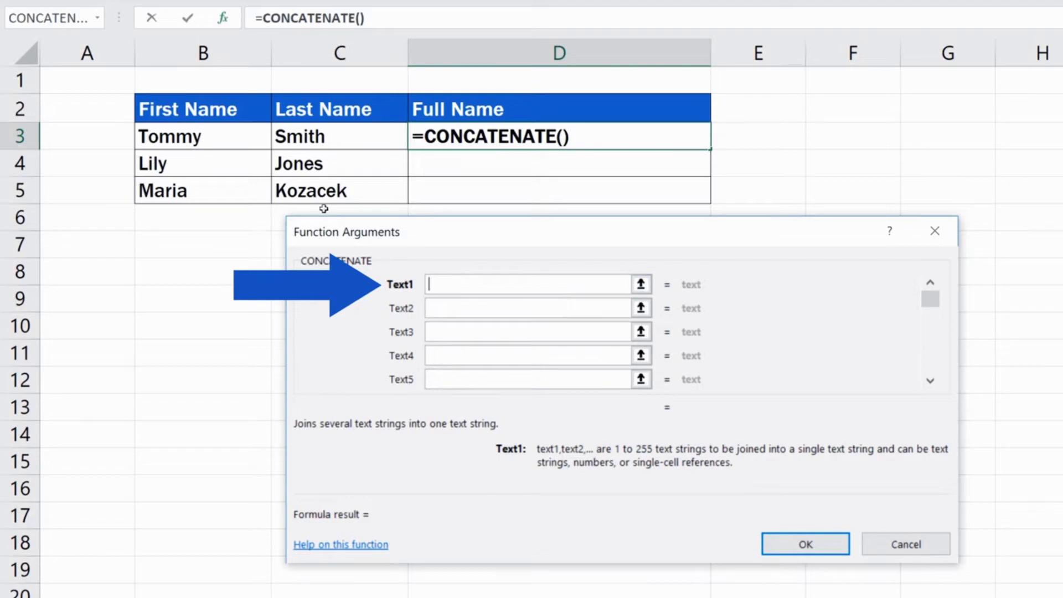
left_click(228, 138)
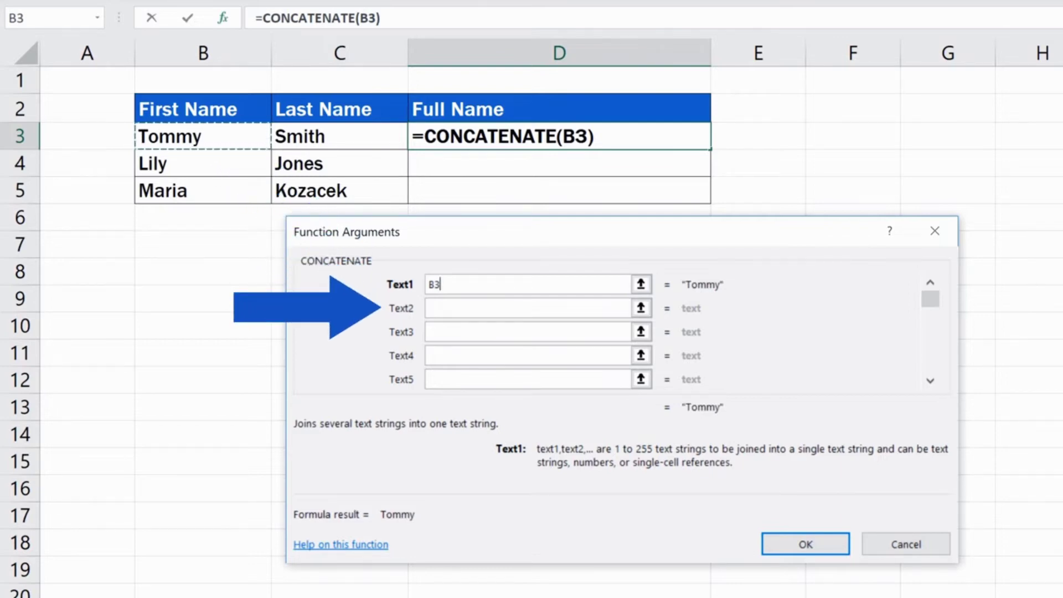
left_click(452, 308)
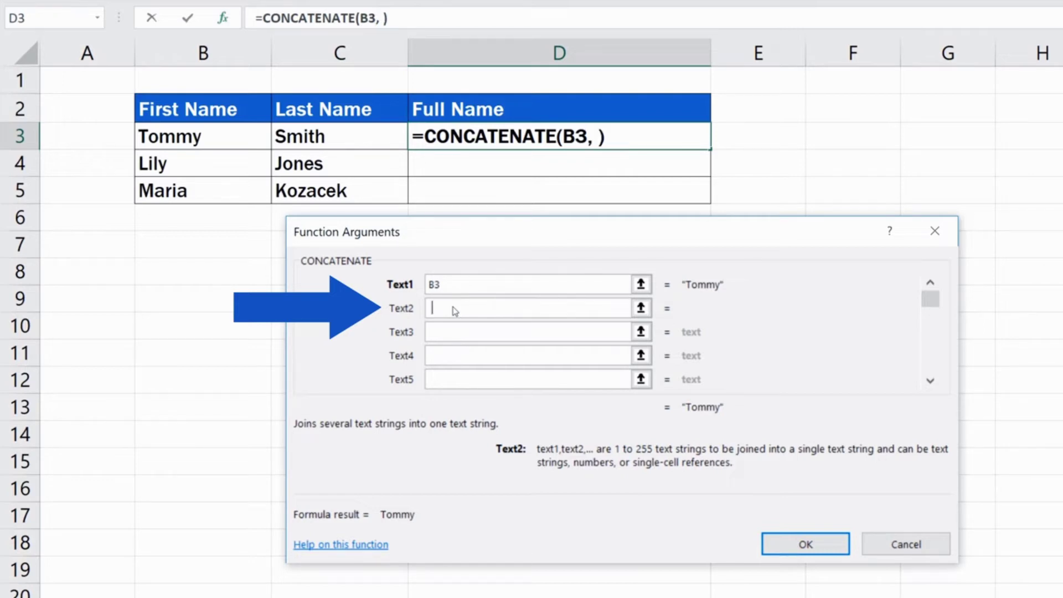
left_click(454, 331)
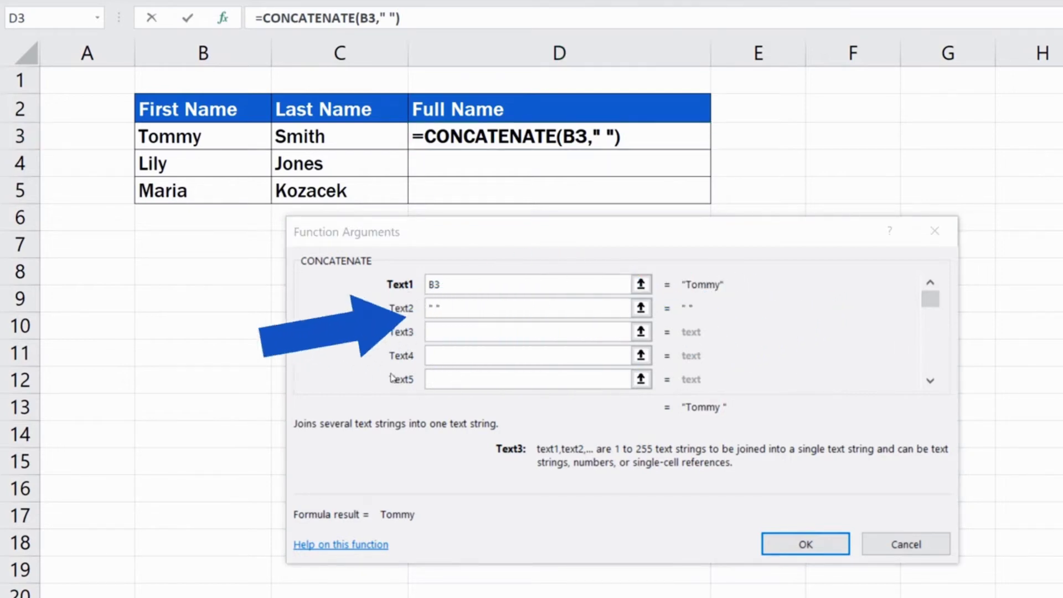
left_click(447, 332)
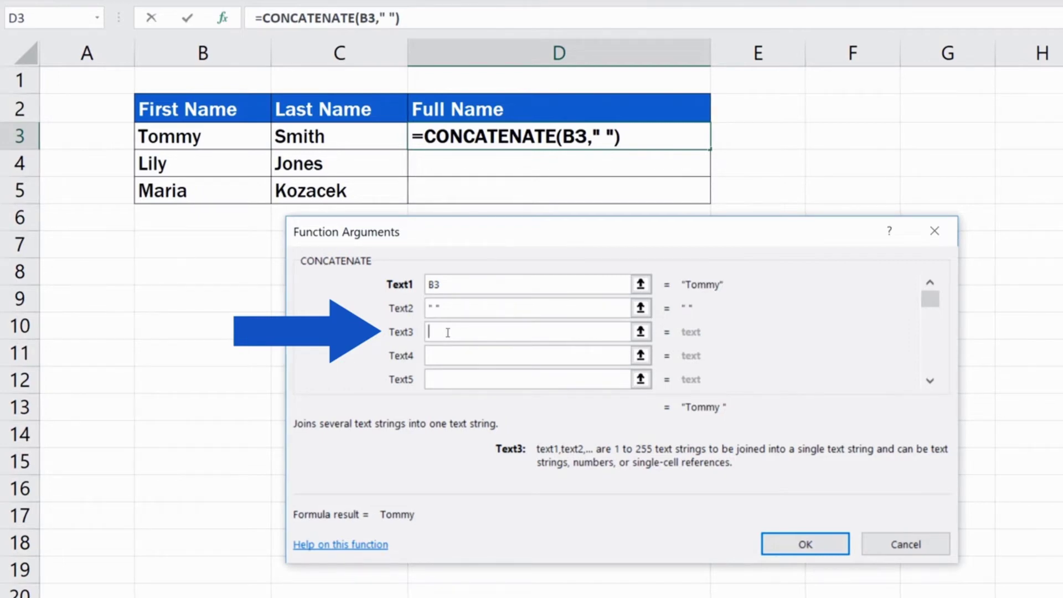
left_click(344, 138)
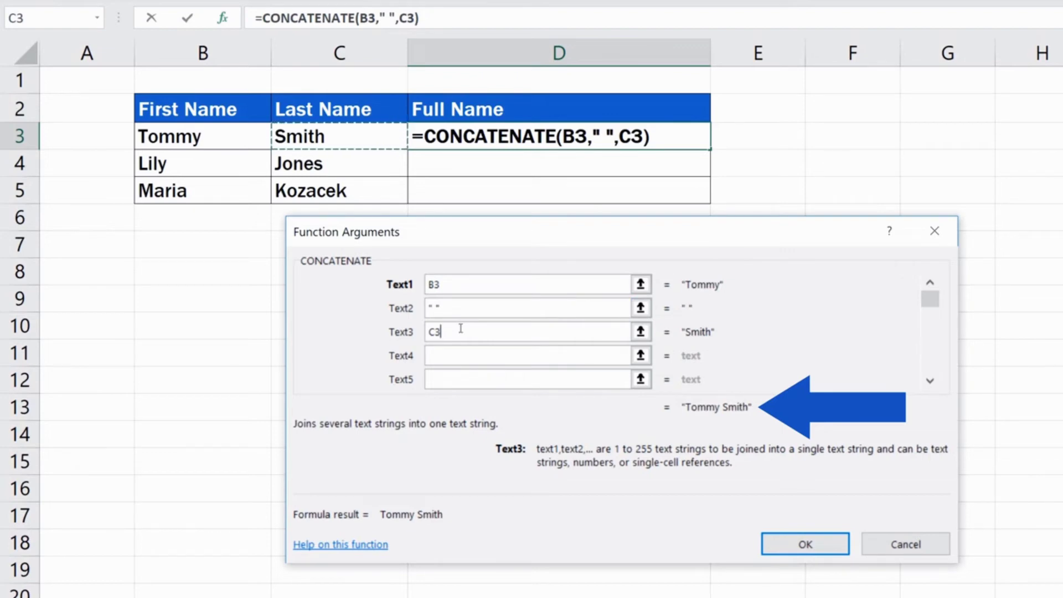
left_click(785, 549)
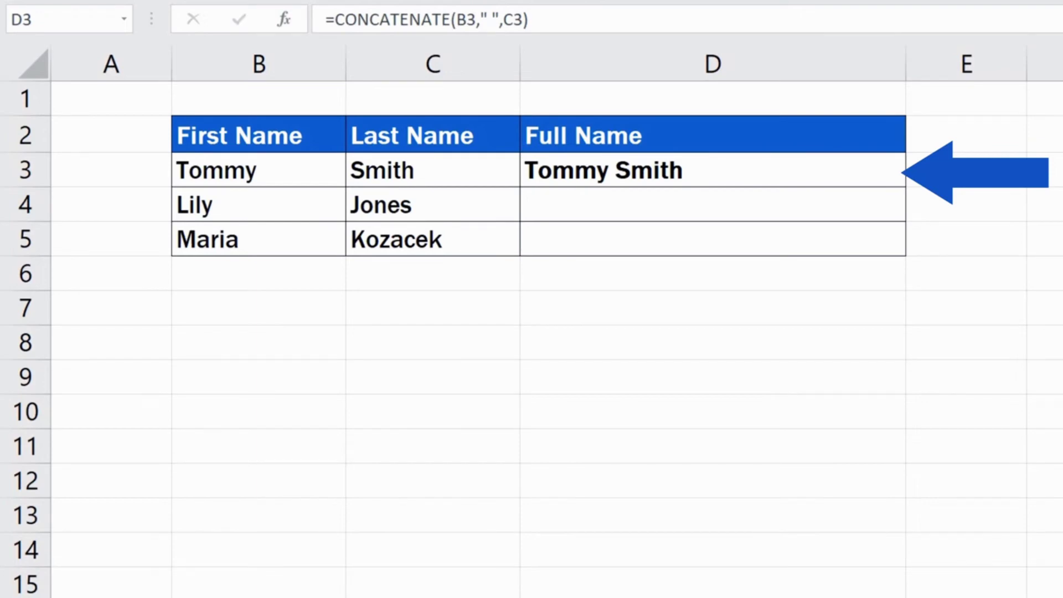
- Copy the D3 formula down to D5 and check the formula in each Full Name cell
left_click(740, 172)
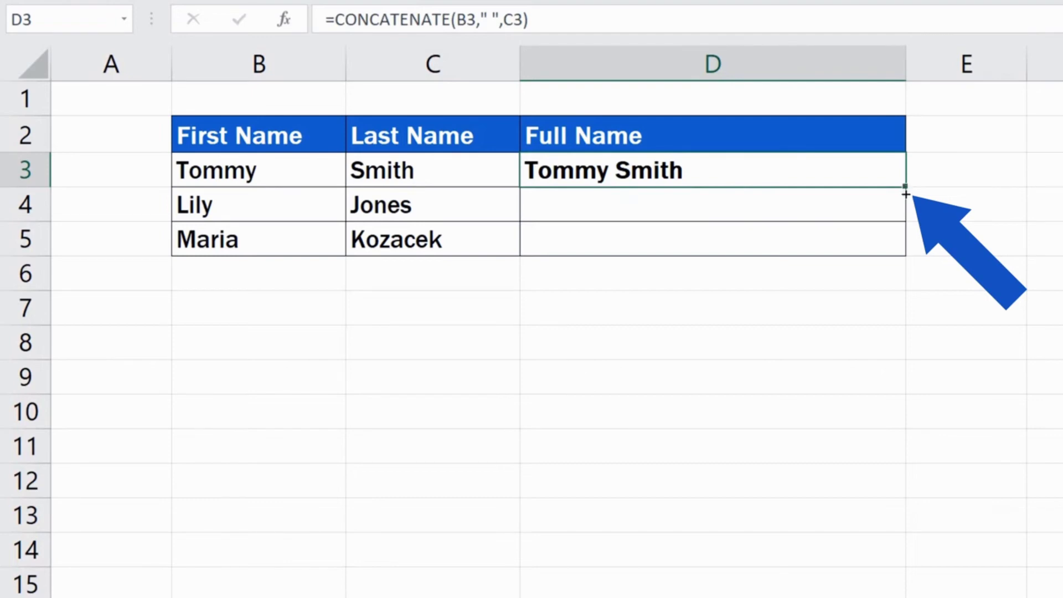
left_click_drag(905, 187, 901, 219)
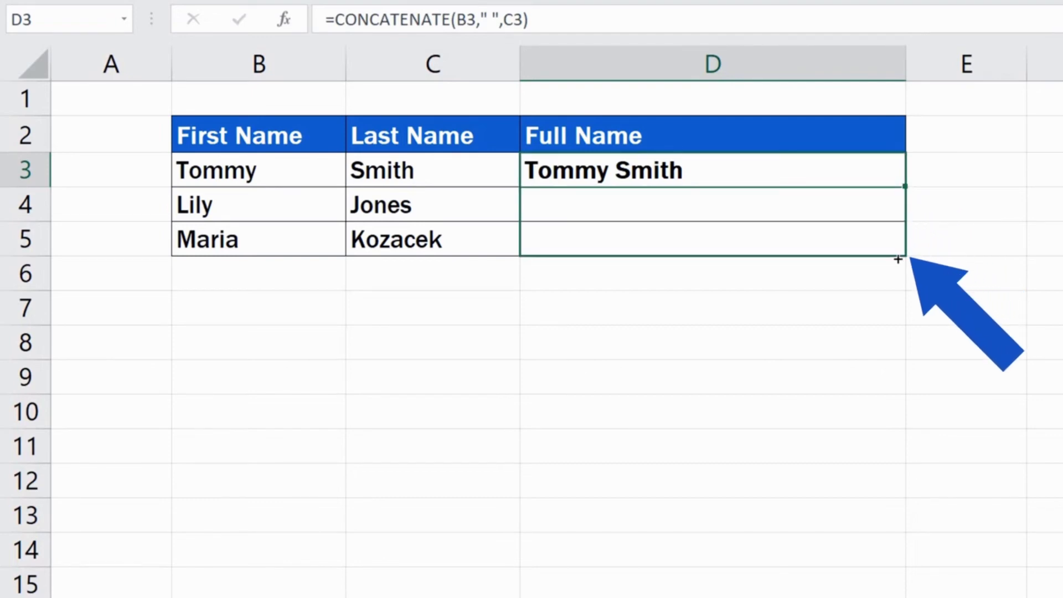
left_click_drag(897, 259, 897, 259)
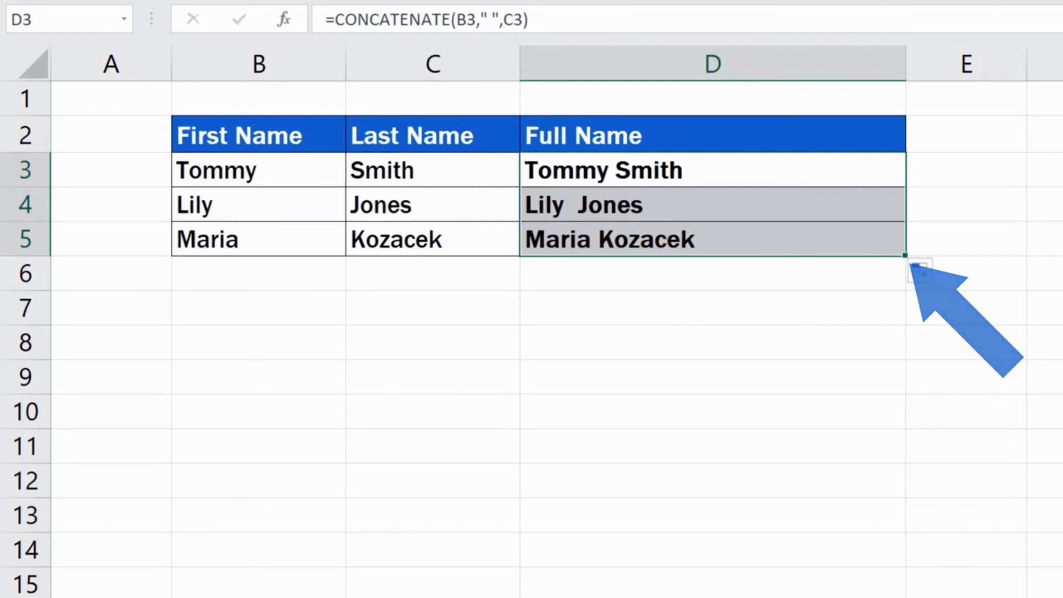
left_click(842, 303)
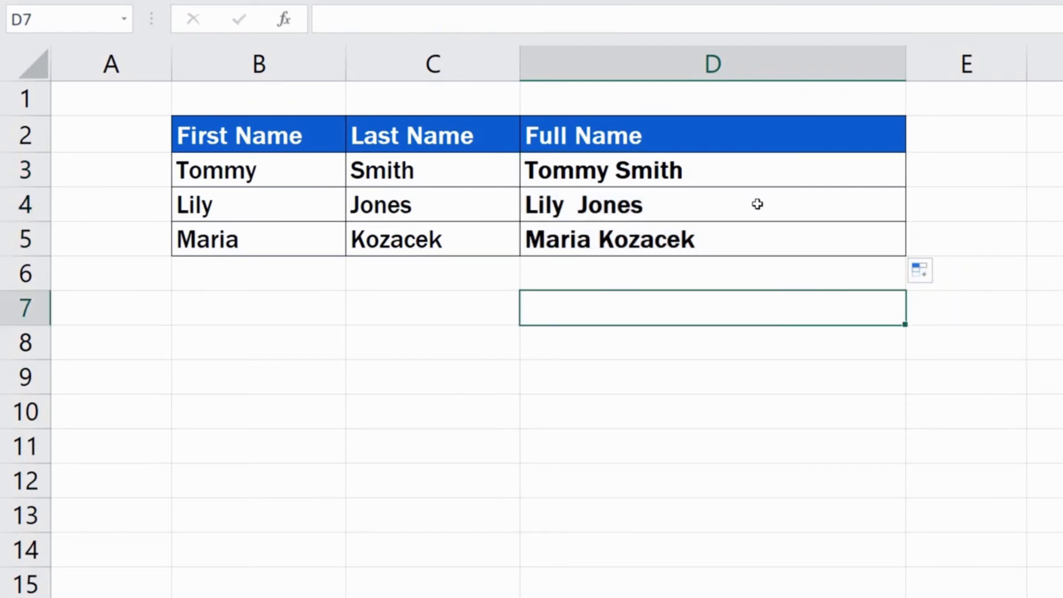
left_click(738, 171)
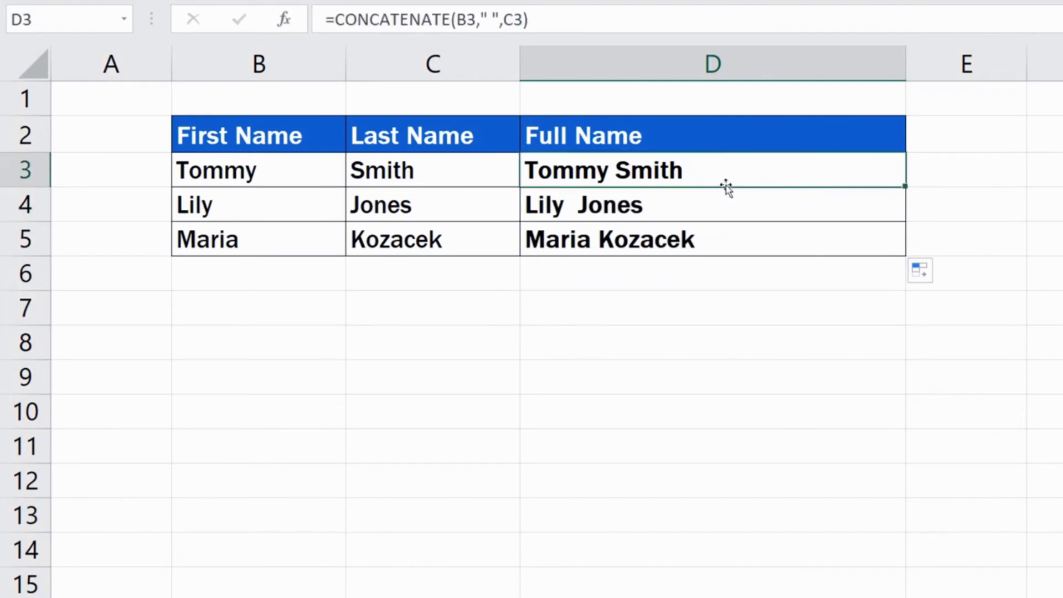
left_click(720, 201)
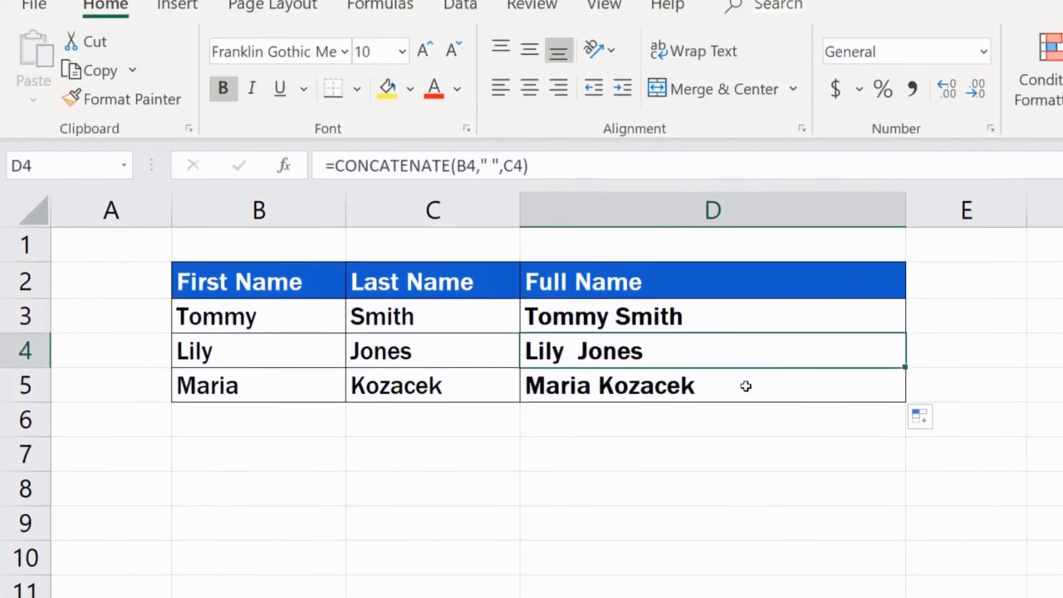
left_click(746, 275)
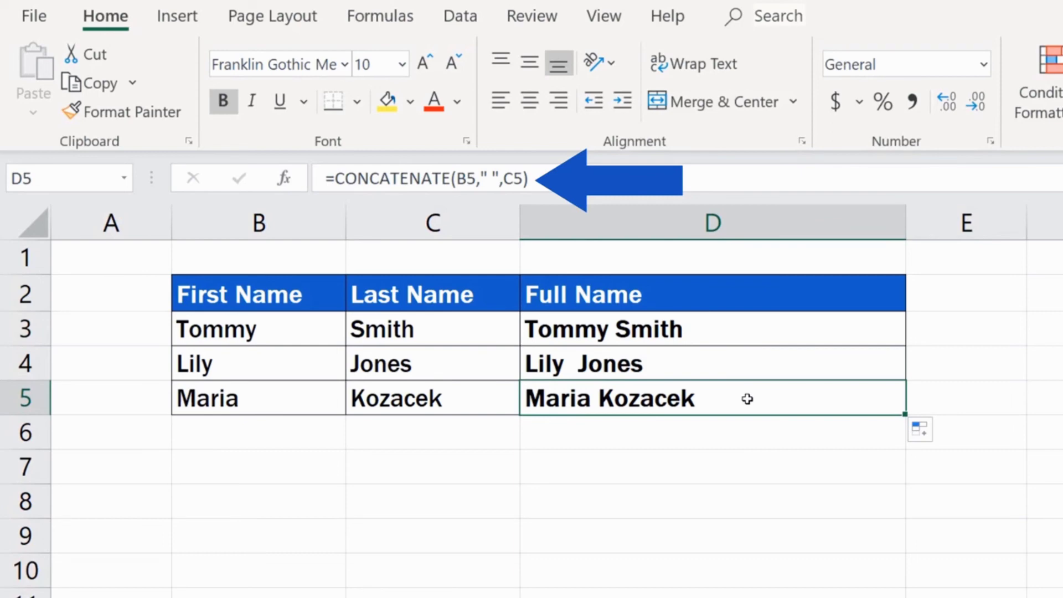
left_click(747, 330)
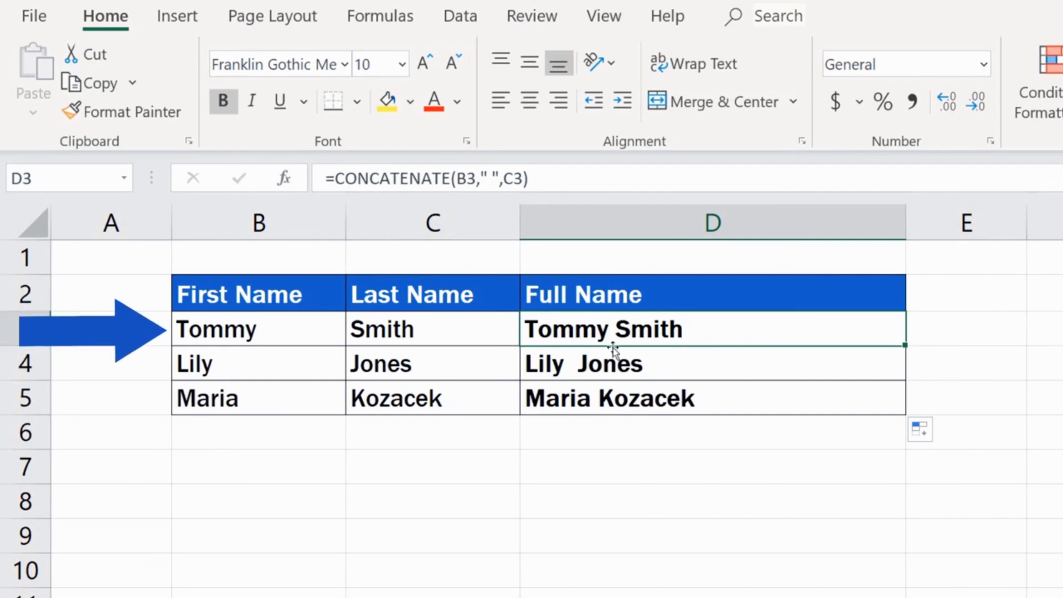
- Replace the entry in cell B3 with a different first name to test the linked Full Name formula
left_click(281, 333)
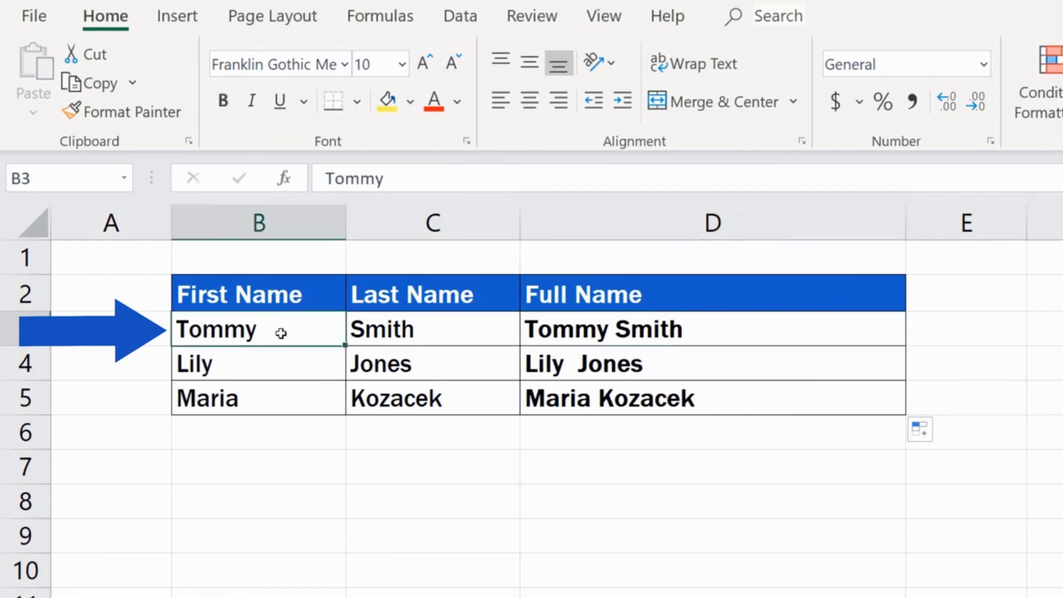
double_click(281, 333)
left_click_drag(285, 331, 161, 330)
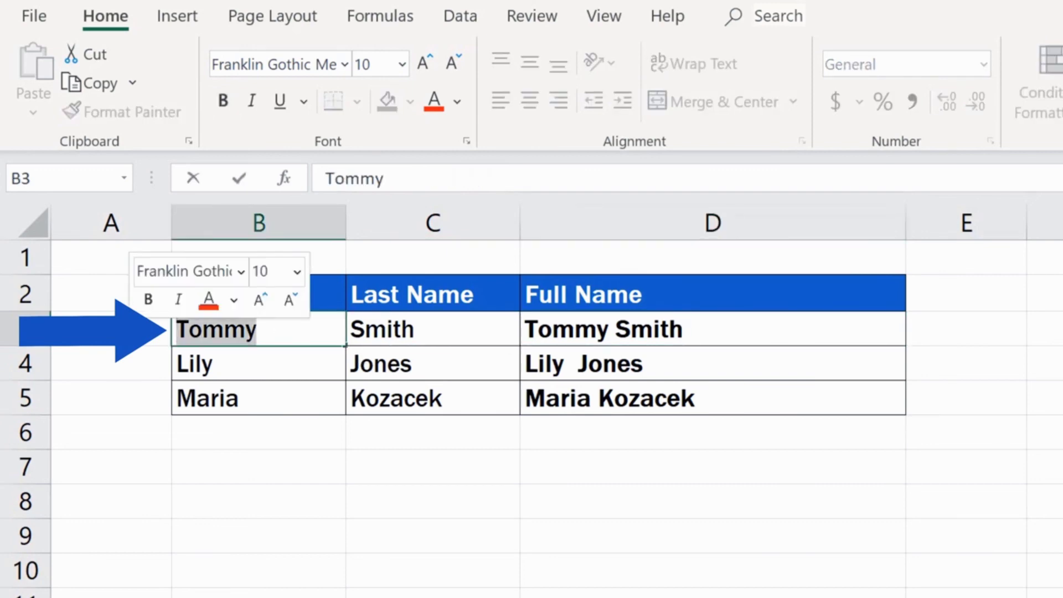
type("John")
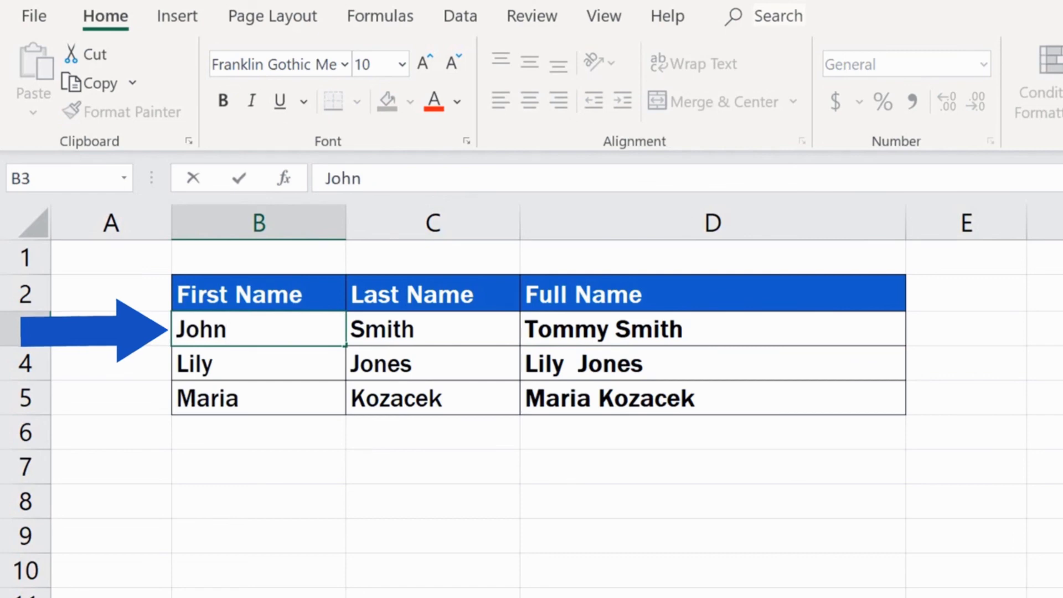
key("Return")
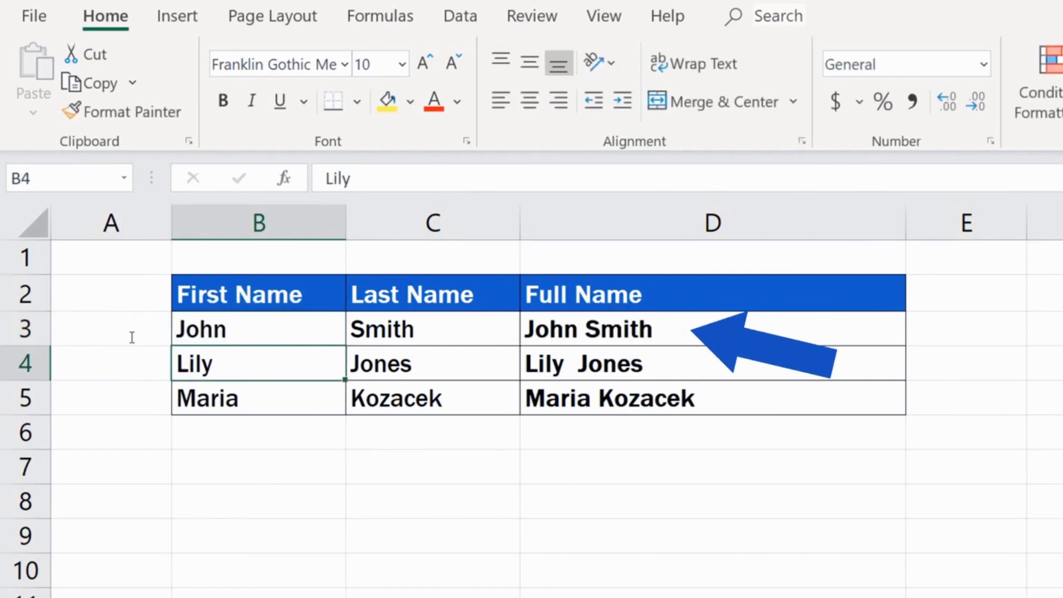